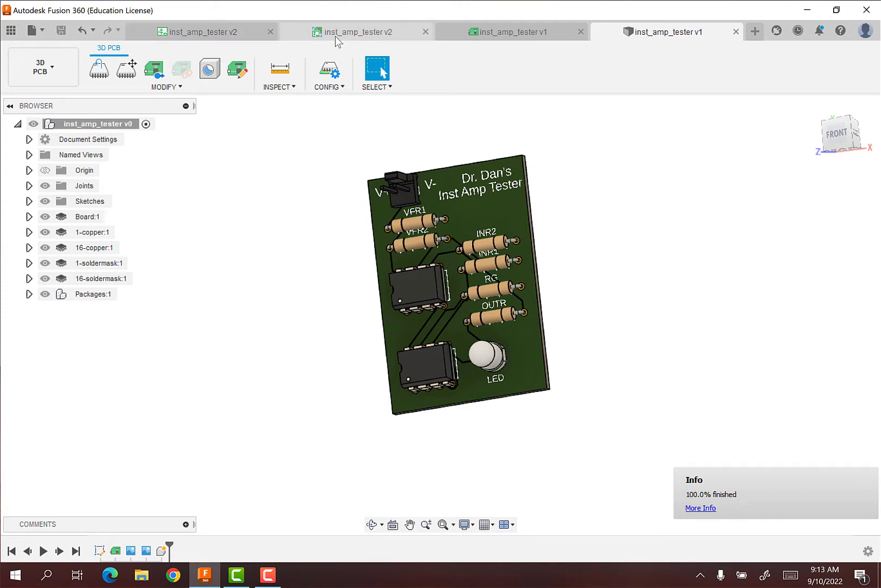
Step: Switch to the inst_amp_tester v1 PCB layout and show its MANUFACTURING ribbon tools
click(471, 34)
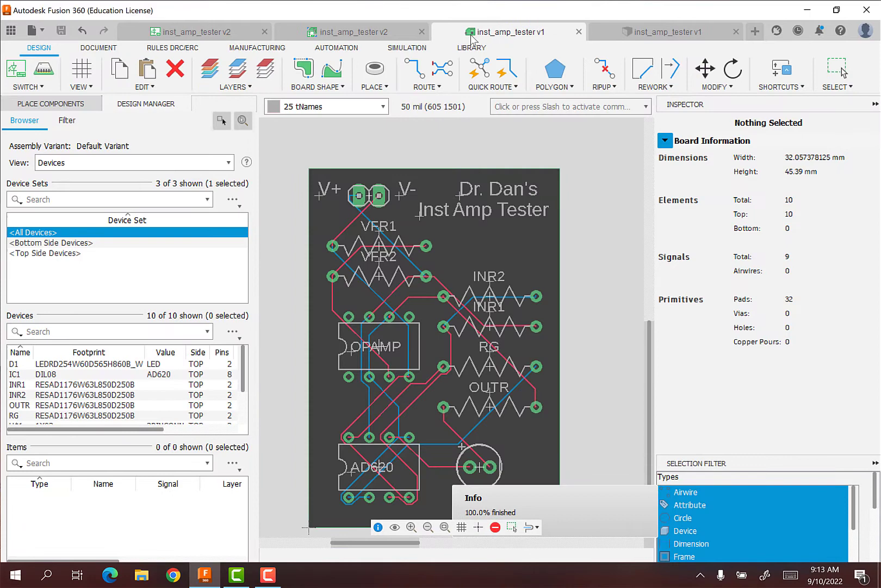
click(250, 48)
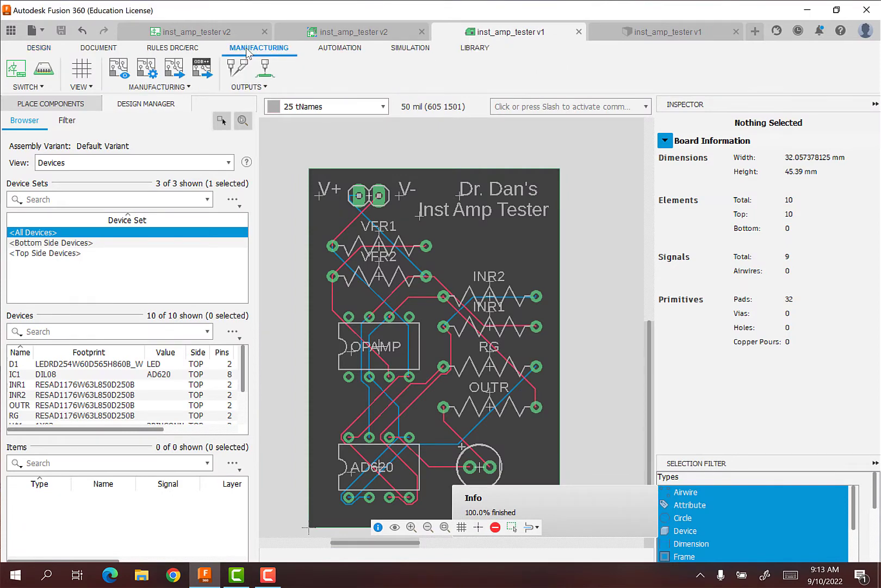
Step: Export Gerber and NC drill files as a ZIP named inst_amp_tester_2022-09-10 to the Desktop
click(173, 73)
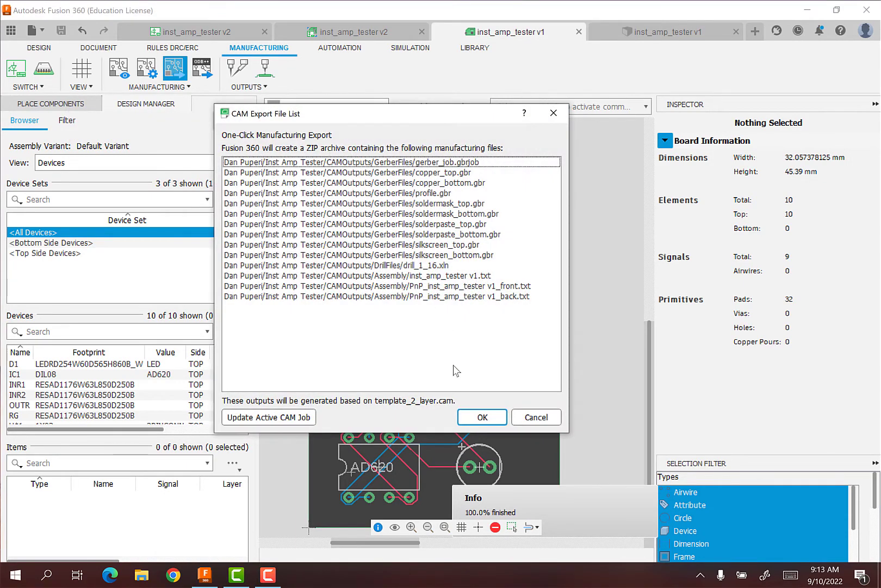
click(482, 416)
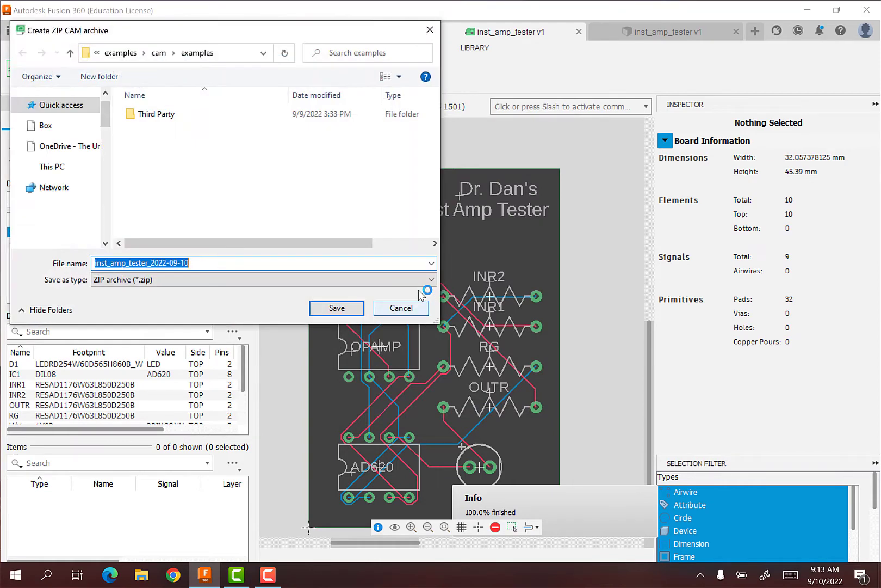
click(50, 120)
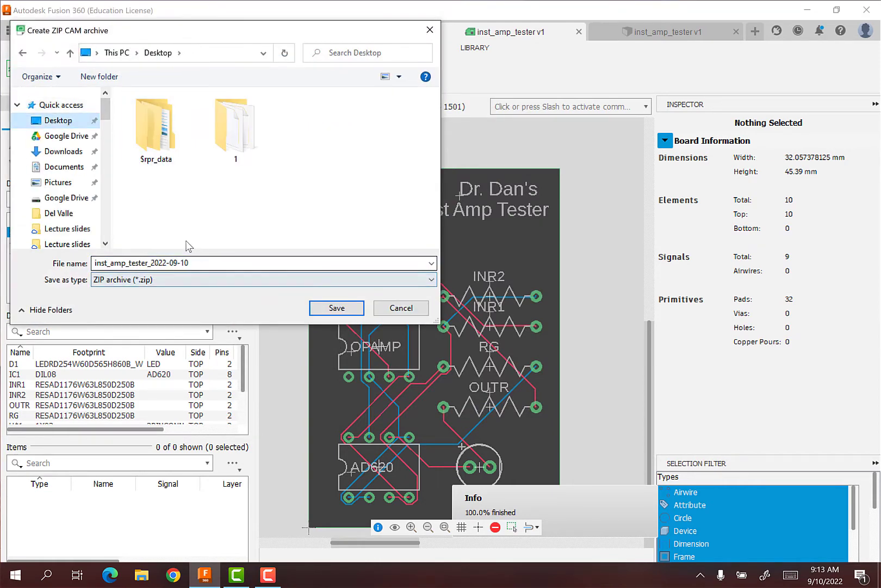
click(357, 314)
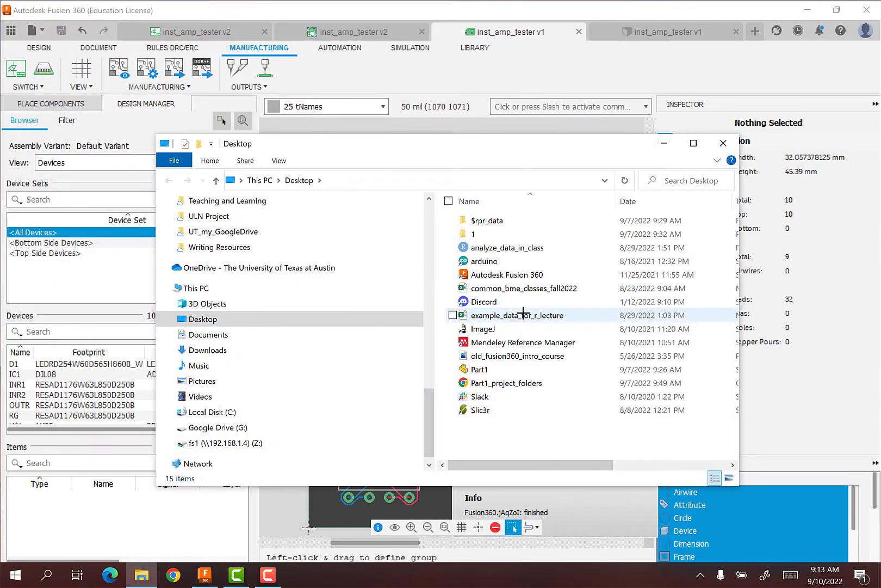
click(688, 136)
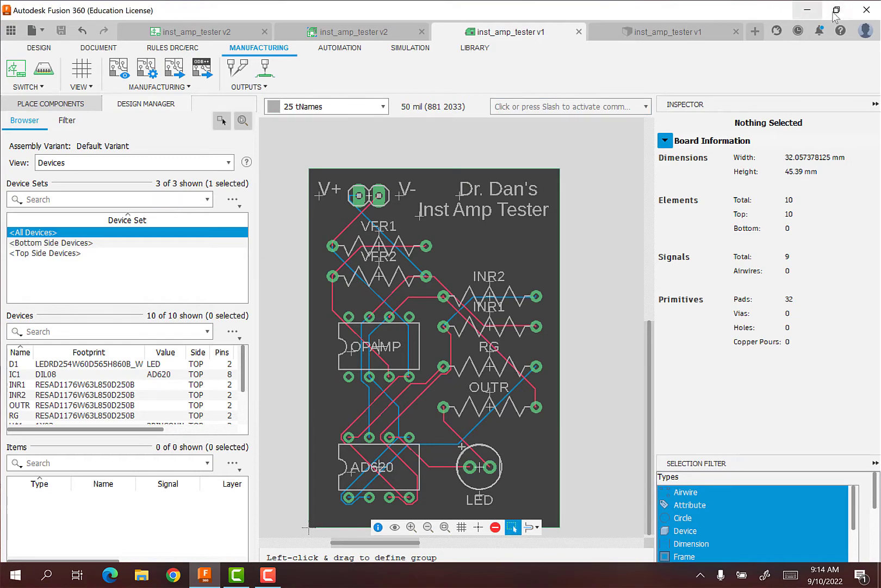
Step: Minimize Fusion 360, launch Chrome and search Google for 'pcb man'
click(807, 11)
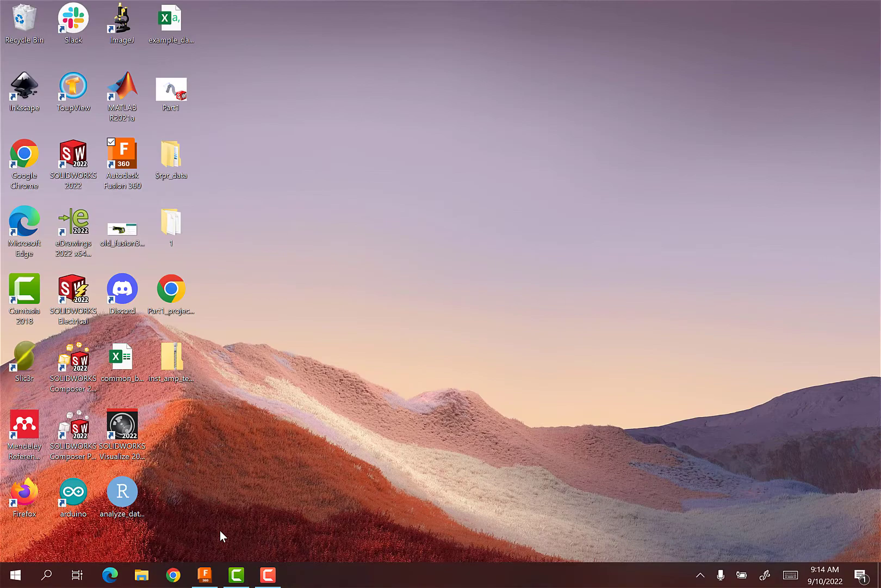
click(173, 574)
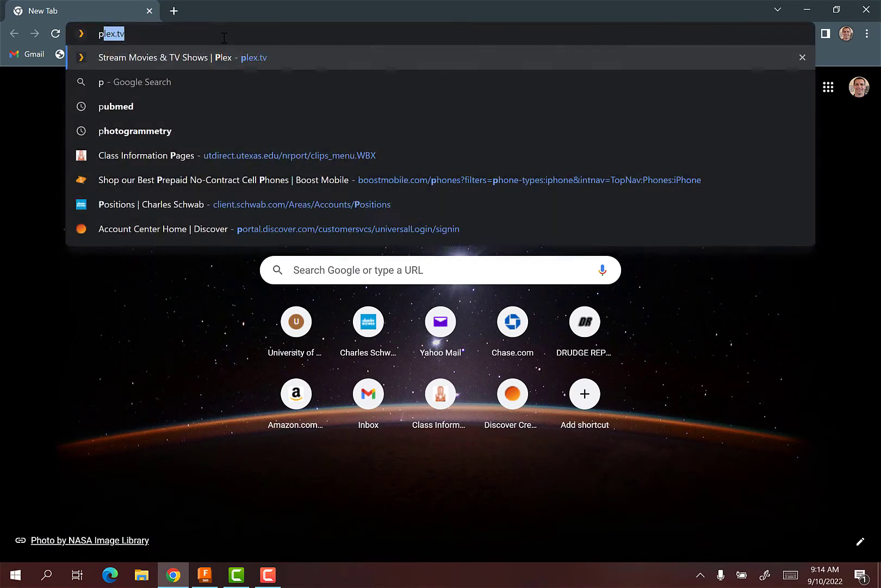
text(n)
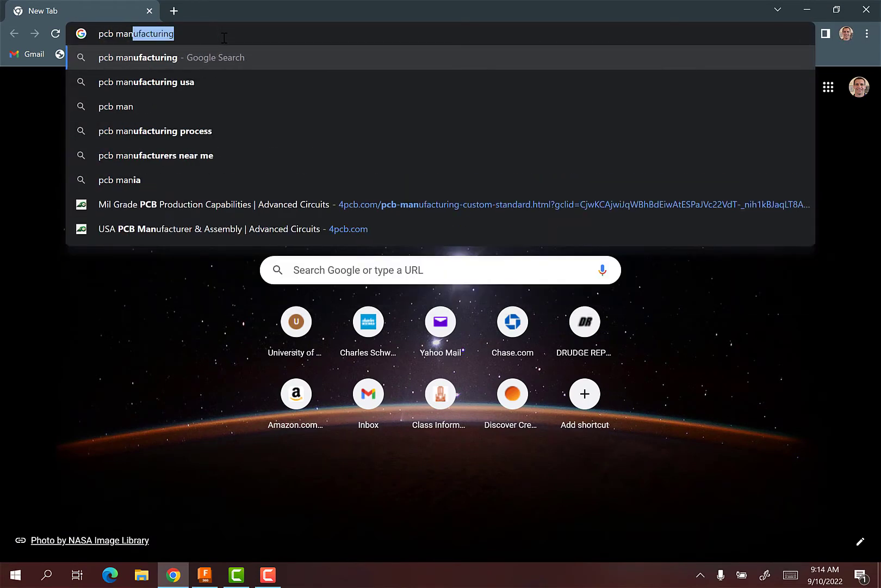
key(Return)
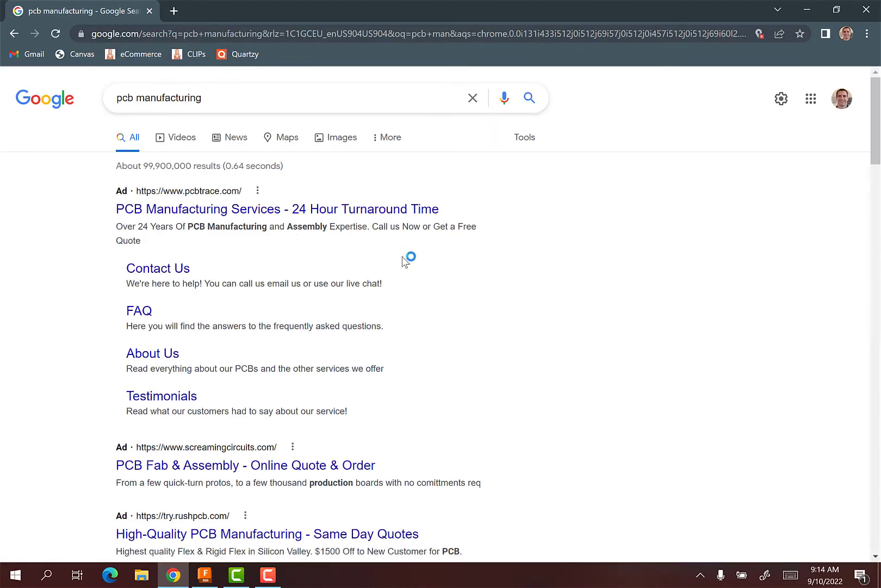
scroll(380, 289, down, 6)
scroll(247, 298, down, 6)
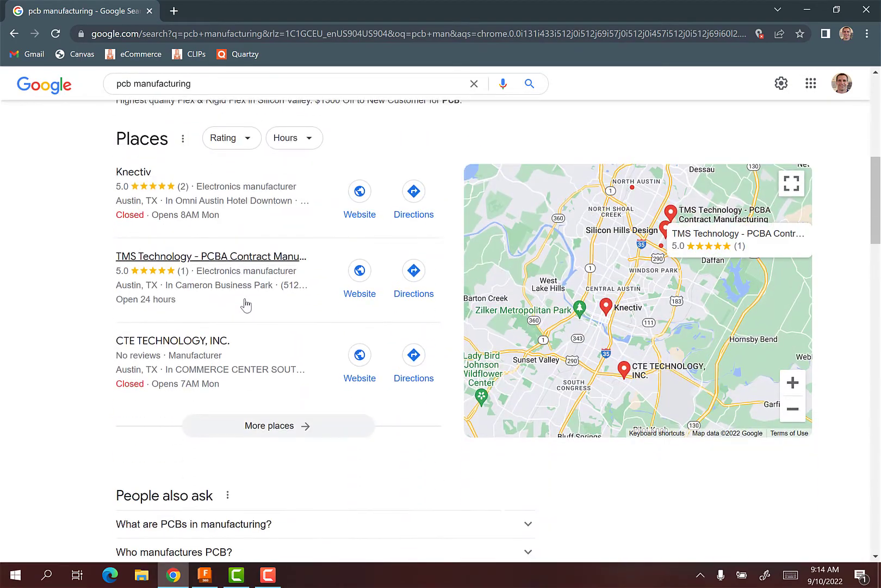
scroll(251, 294, up, 12)
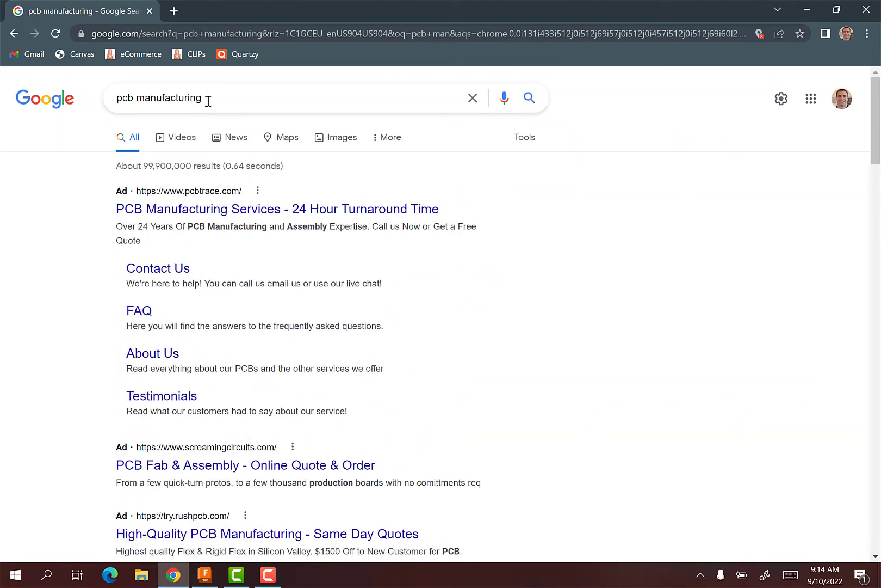
click(228, 33)
text(www.p)
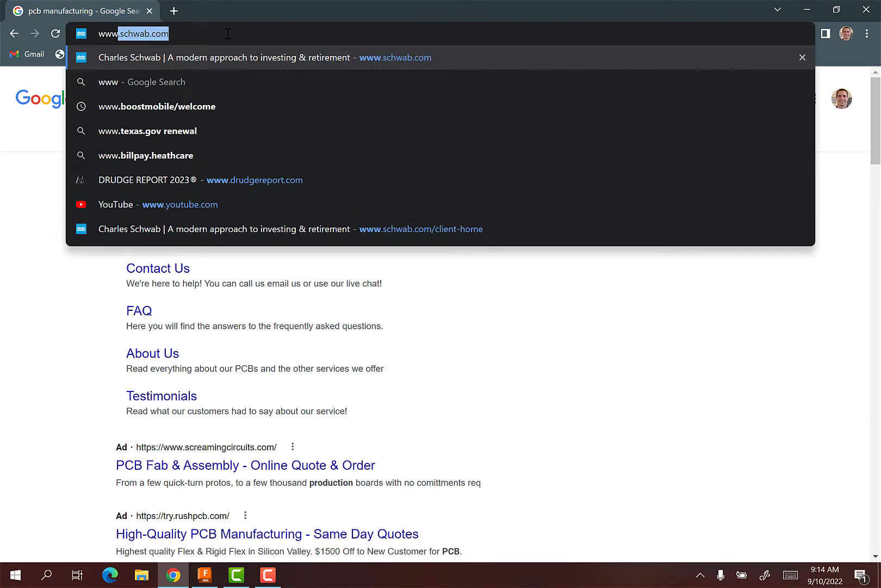
text(cbwa)
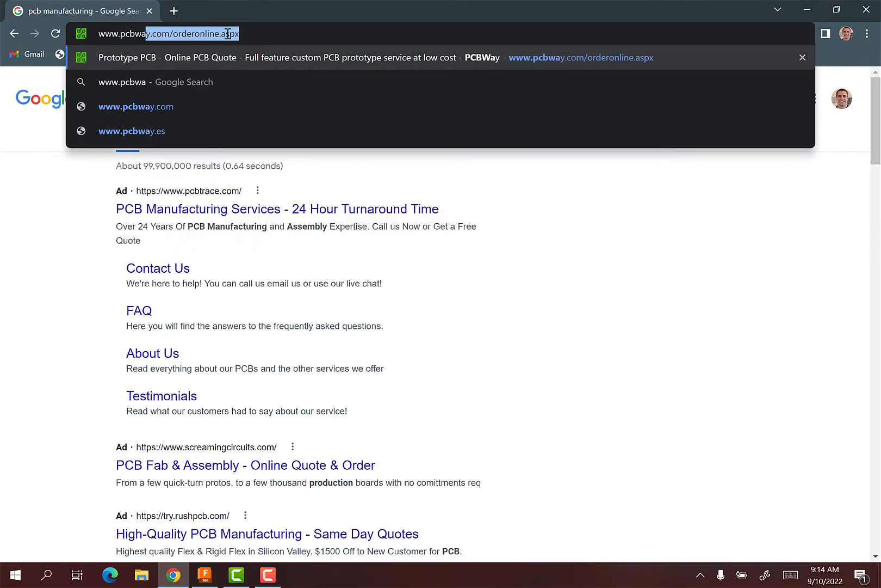
text(y.com)
key(Delete)
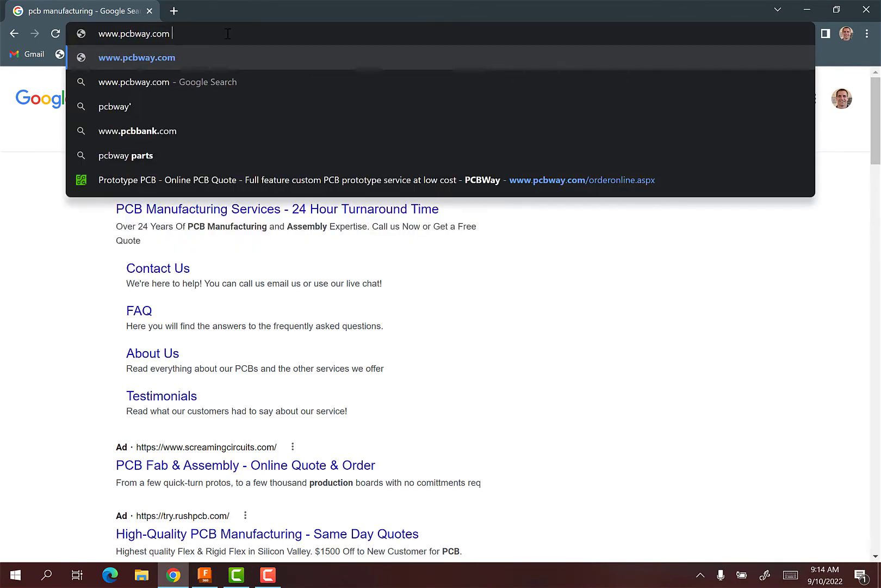
key(Return)
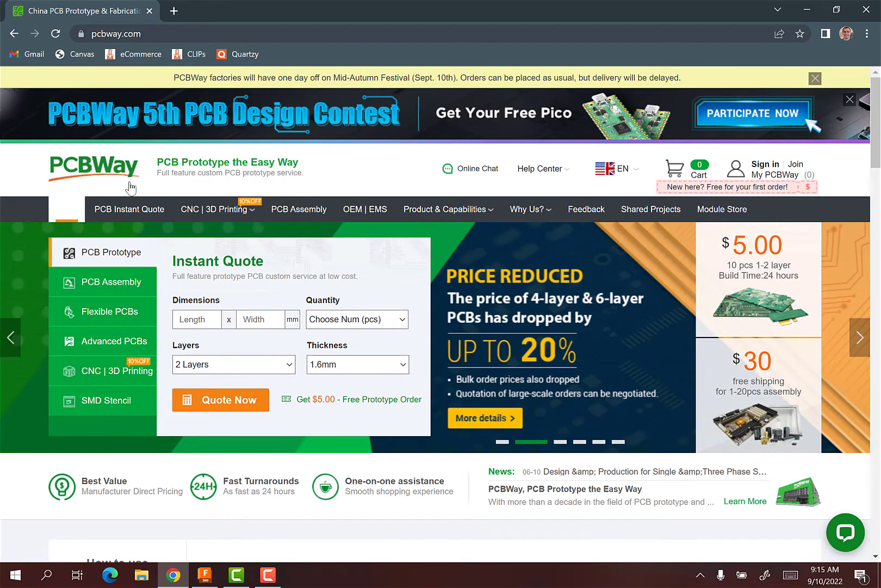
Step: Open PCB Instant Quote, then the Quick-order PCB form with its default US $28.35 quote
click(119, 215)
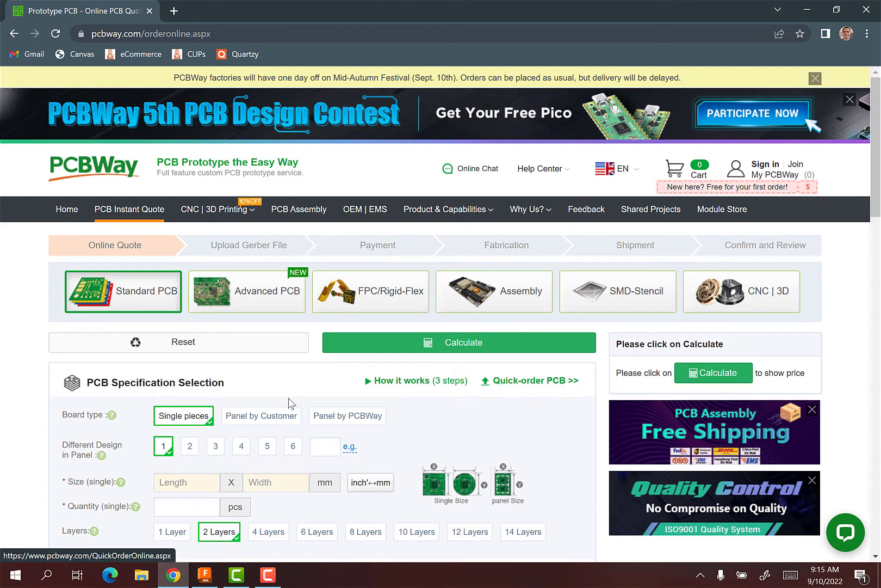
click(514, 382)
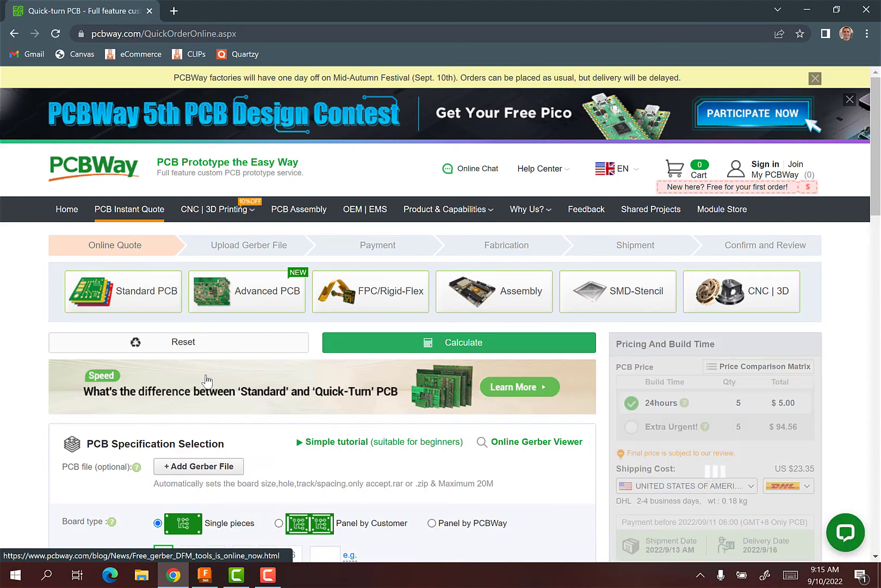
scroll(242, 378, down, 2)
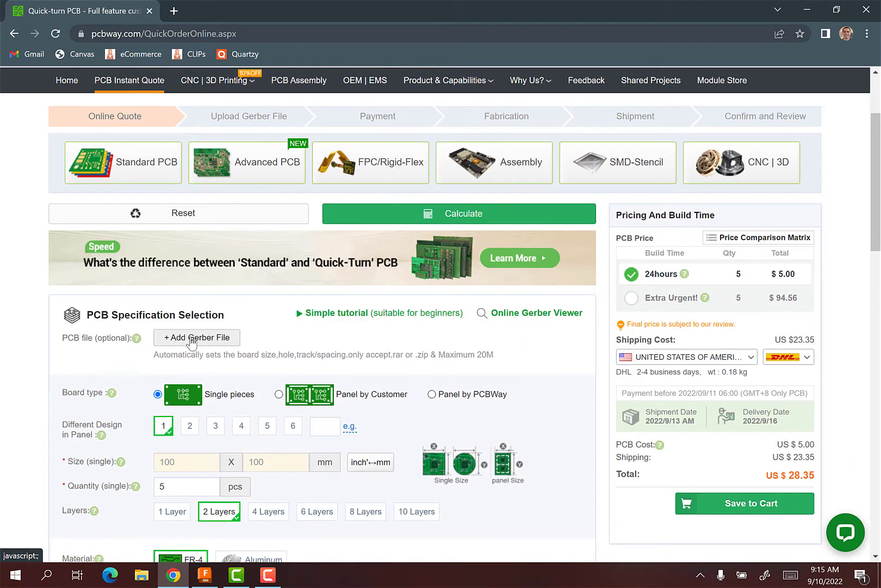
Step: Upload inst_amp_tester_2022-09-10.zip from the Desktop as the quote's Gerber file
click(191, 341)
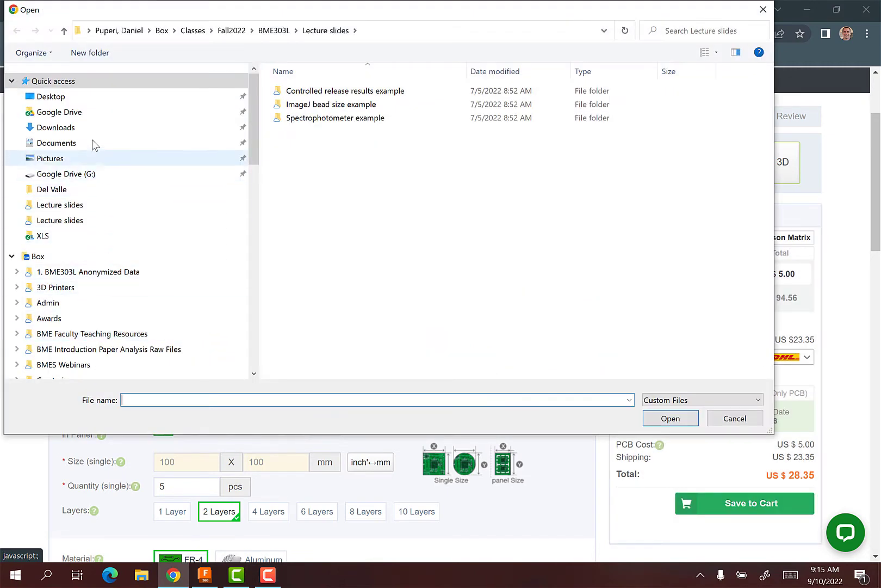
click(50, 97)
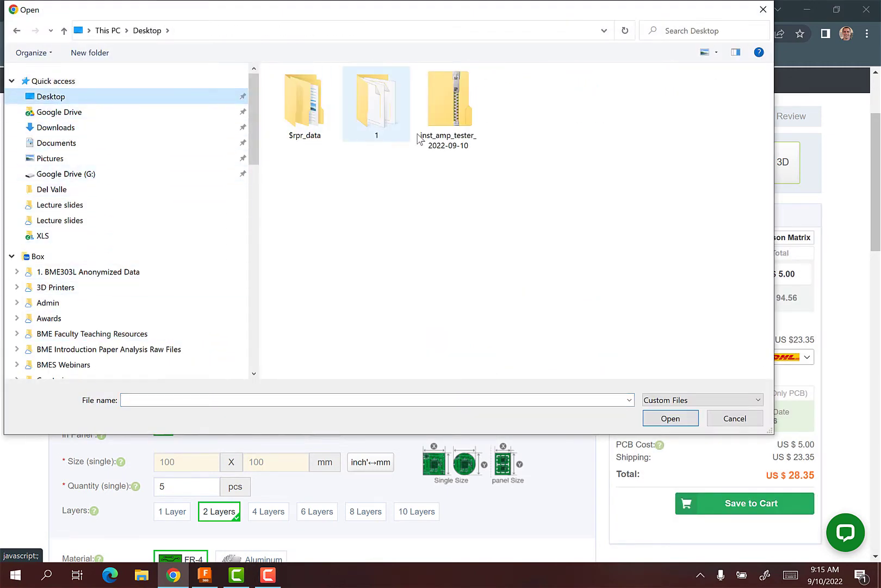
click(453, 115)
click(666, 415)
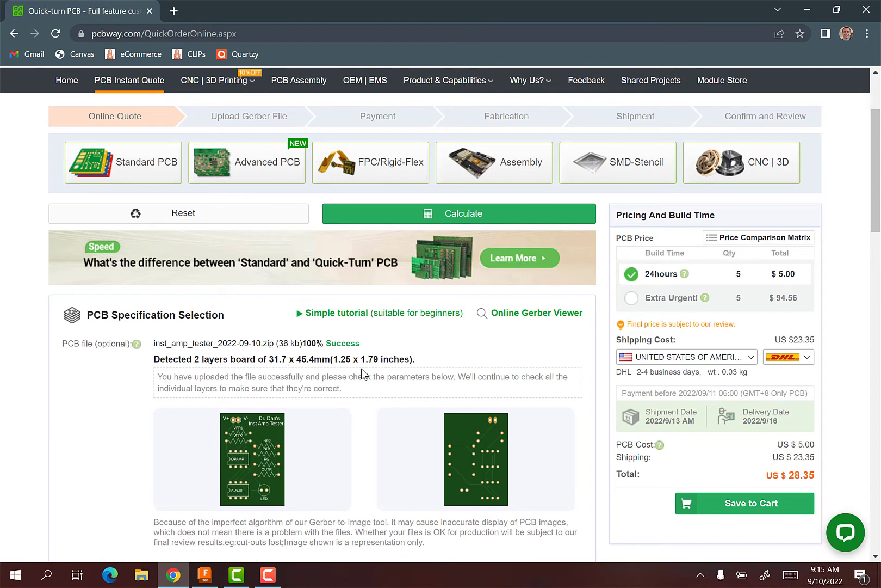
Step: Choose HASL lead free under Surface Finish and review the remaining quote options
scroll(368, 385, down, 6)
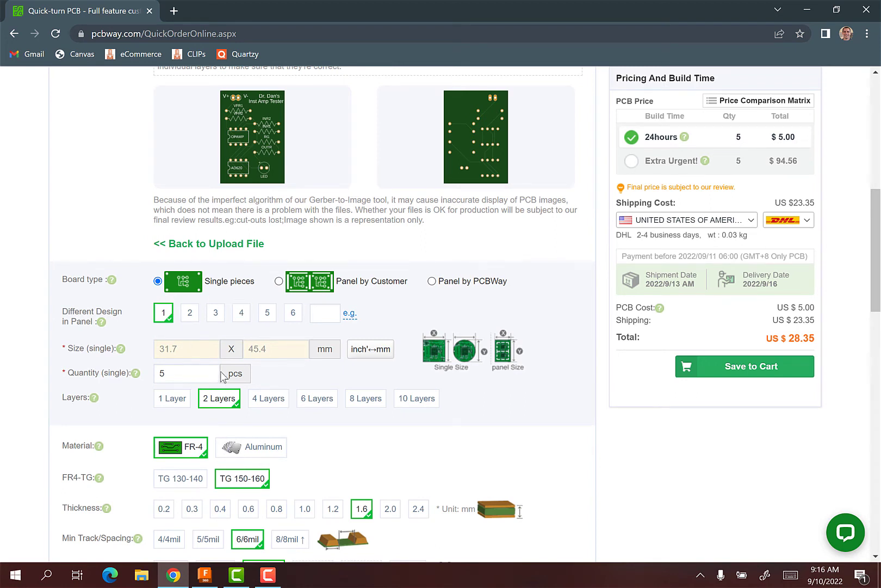
scroll(279, 368, down, 2)
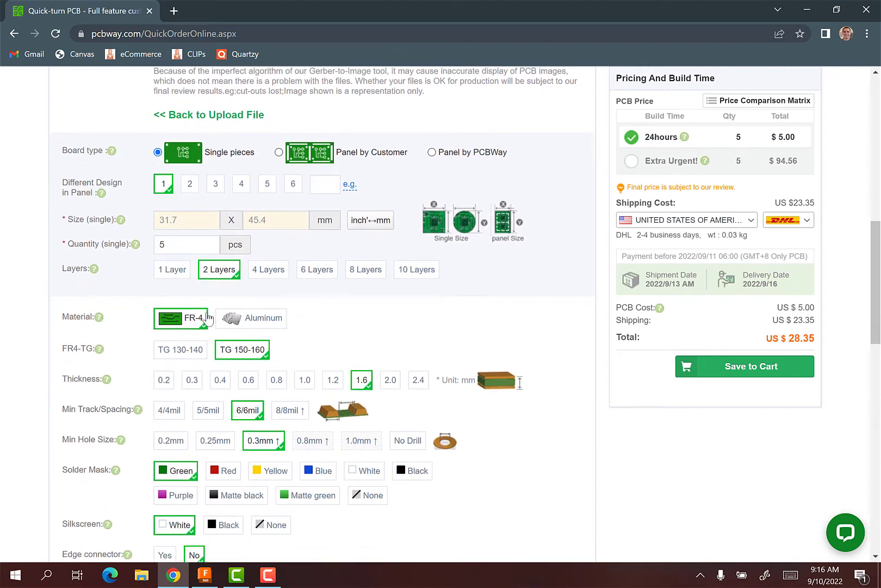
scroll(302, 302, down, 1)
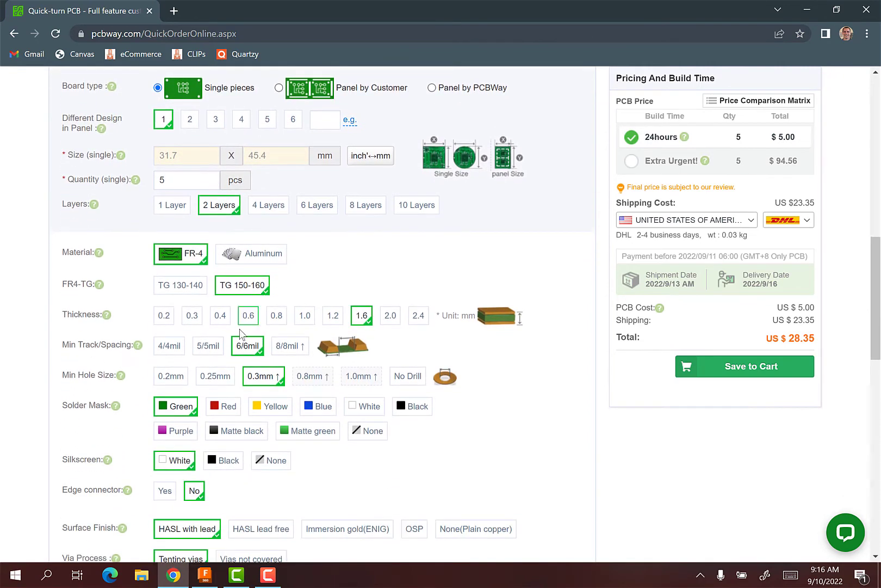
scroll(293, 315, down, 1)
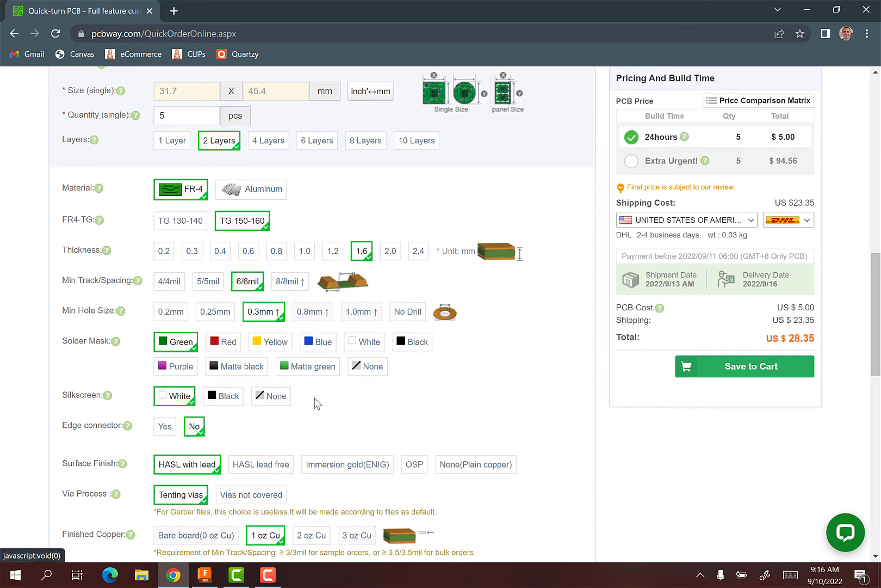
scroll(355, 397, down, 1)
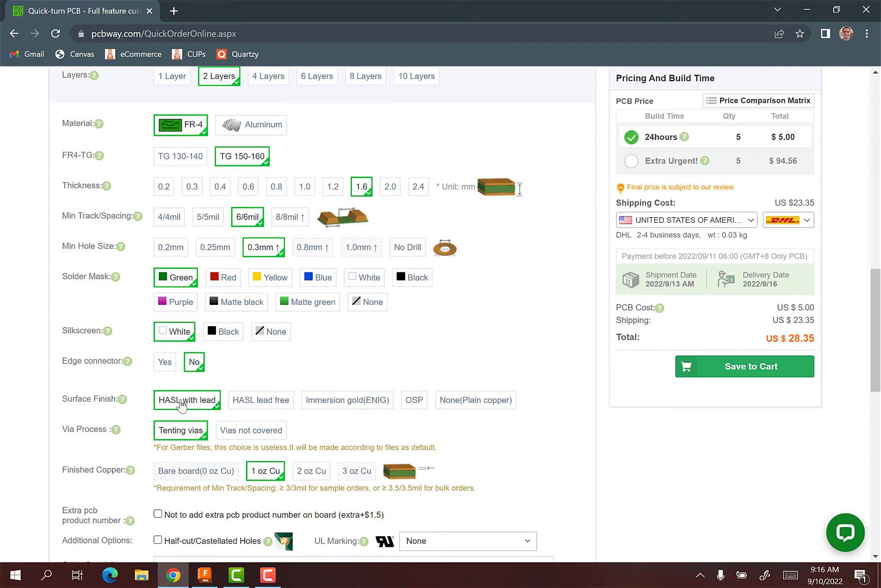
click(256, 401)
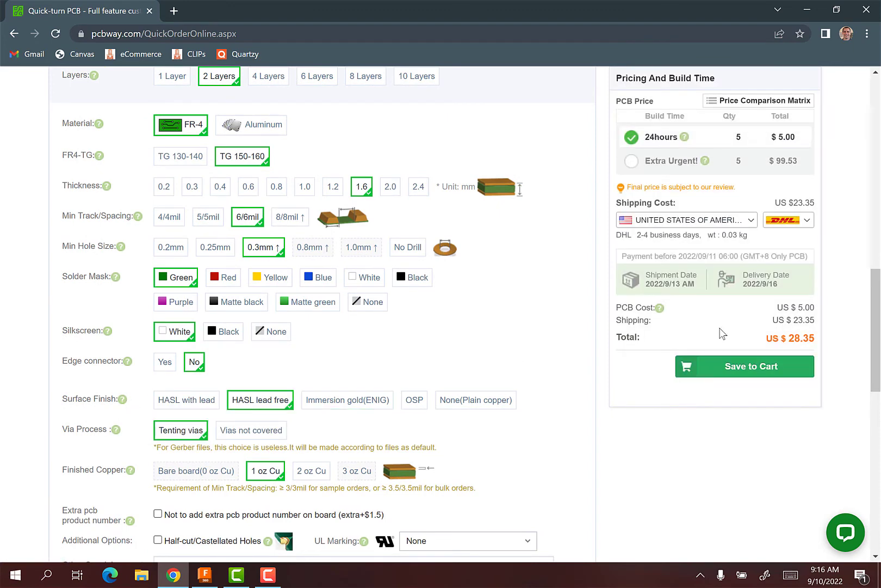
scroll(380, 325, down, 2)
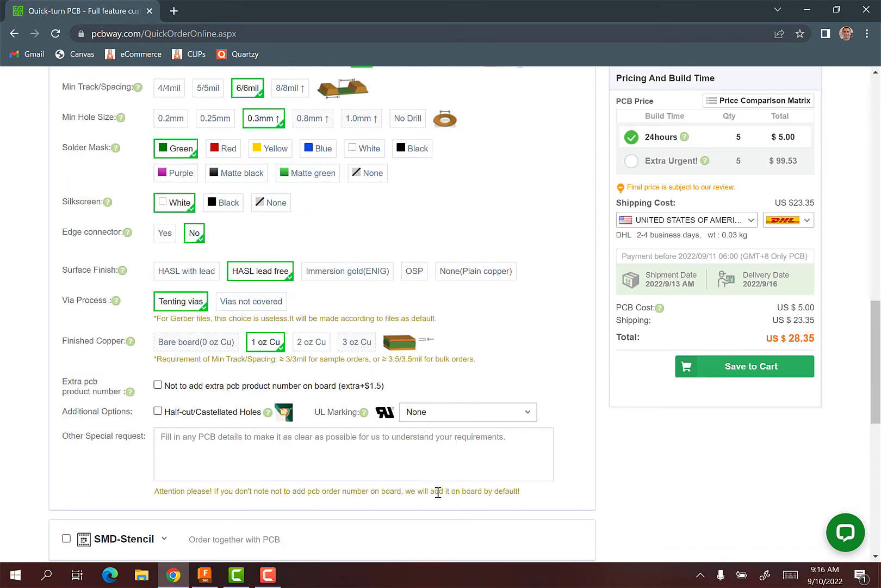
scroll(453, 486, down, 3)
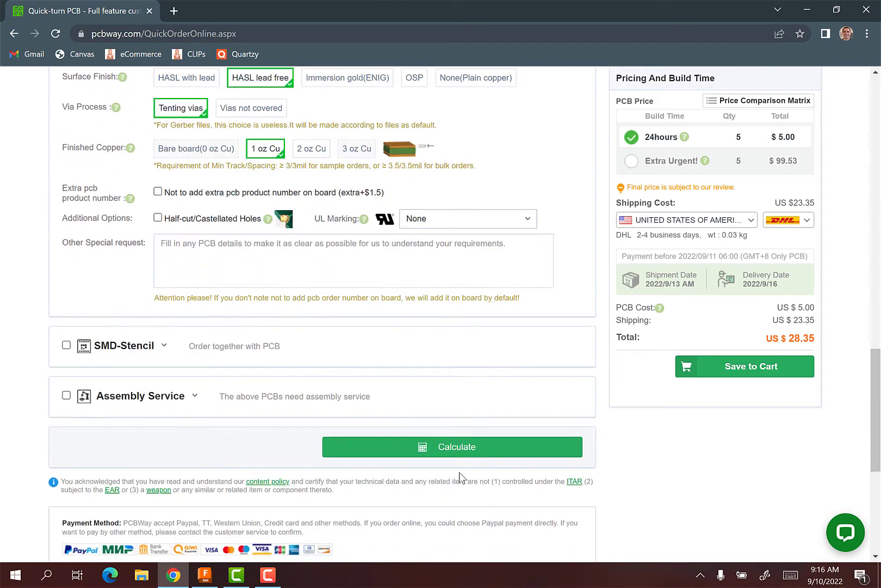
scroll(548, 461, up, 10)
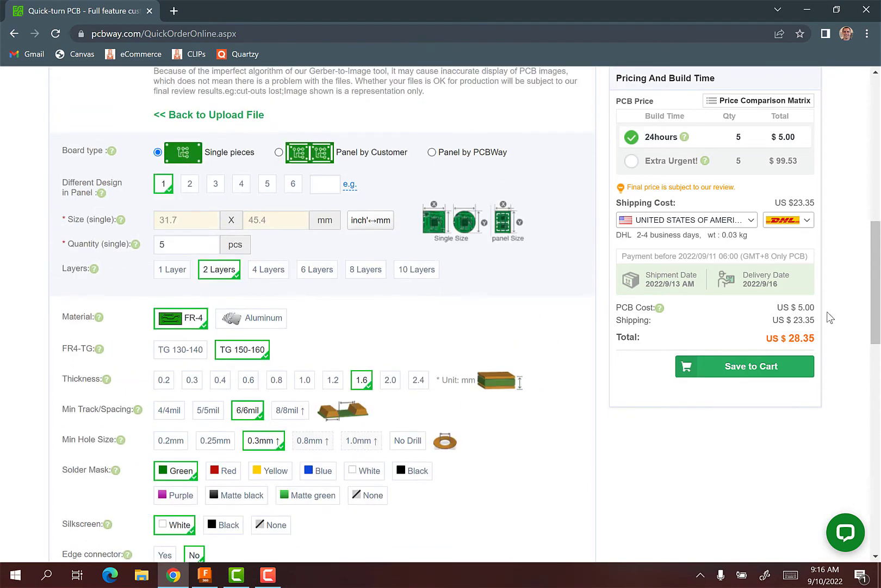